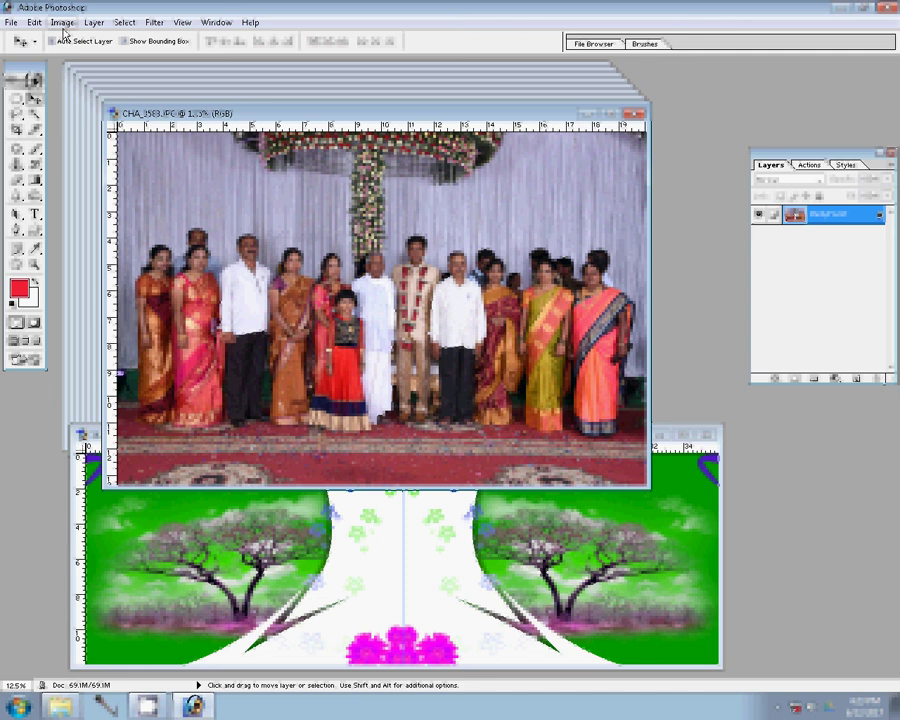
Step: Resize the group photo to 8 inches wide (2400×1602 px) for the template's top right
key(ctrl+alt+i)
text(8)
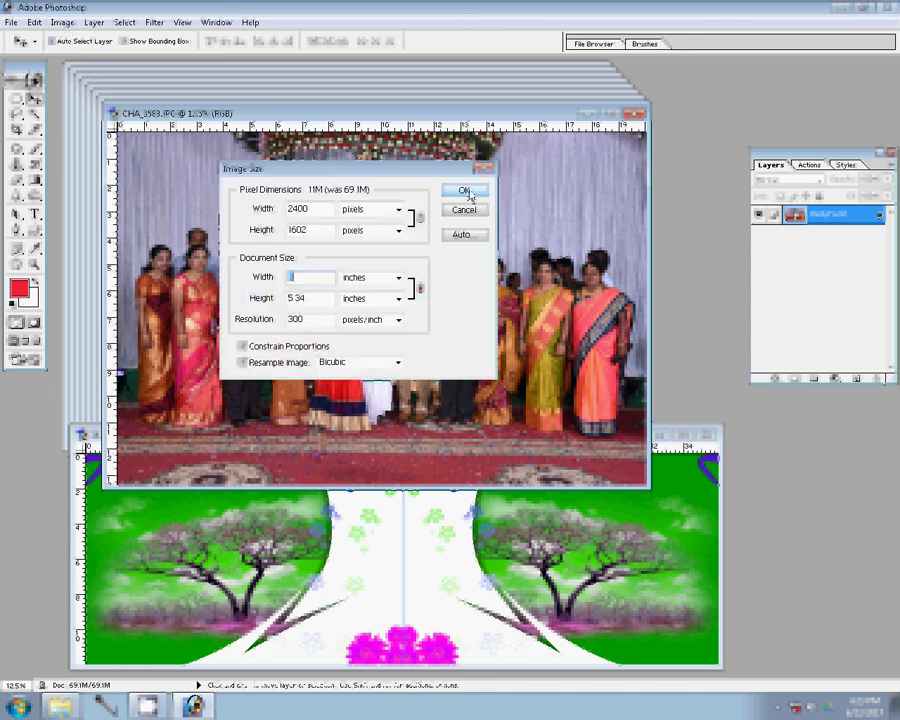
click(466, 192)
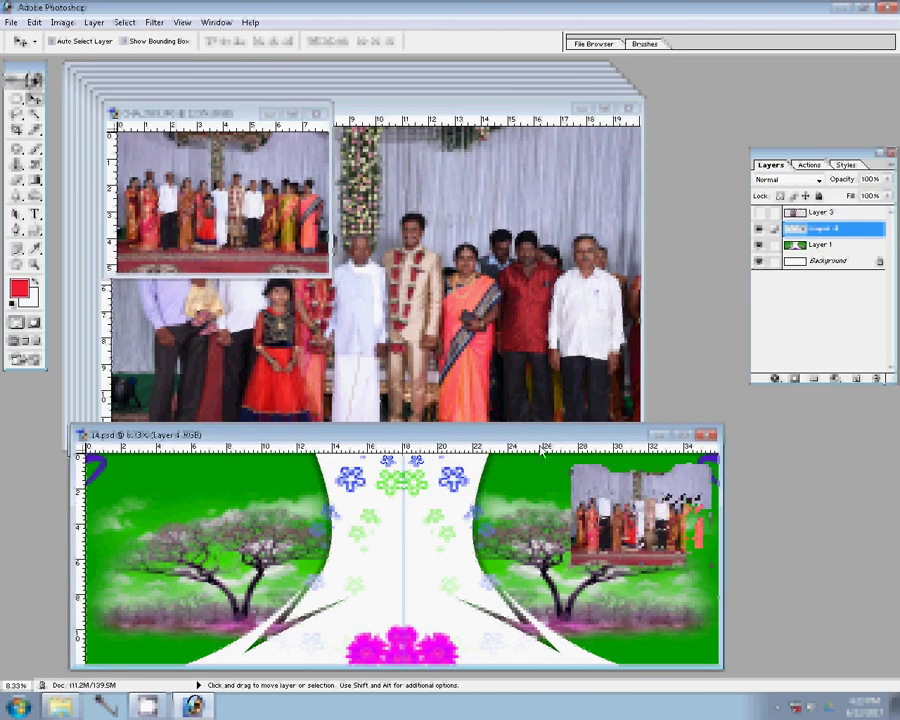
key(ctrl+Tab)
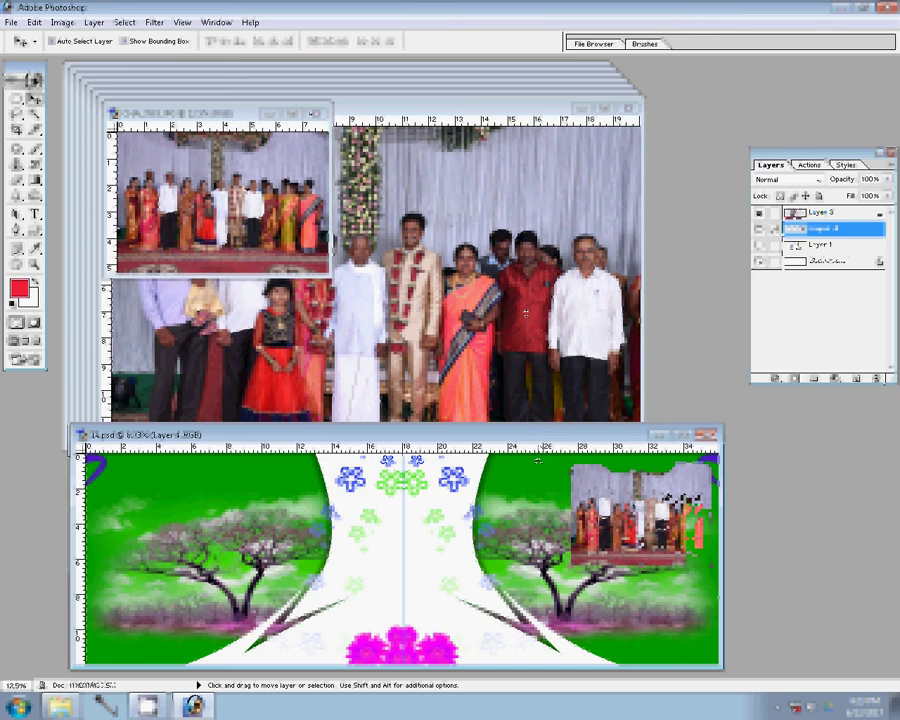
Step: Close the placed source JPG without saving and start resizing the next photo
click(316, 113)
key(n)
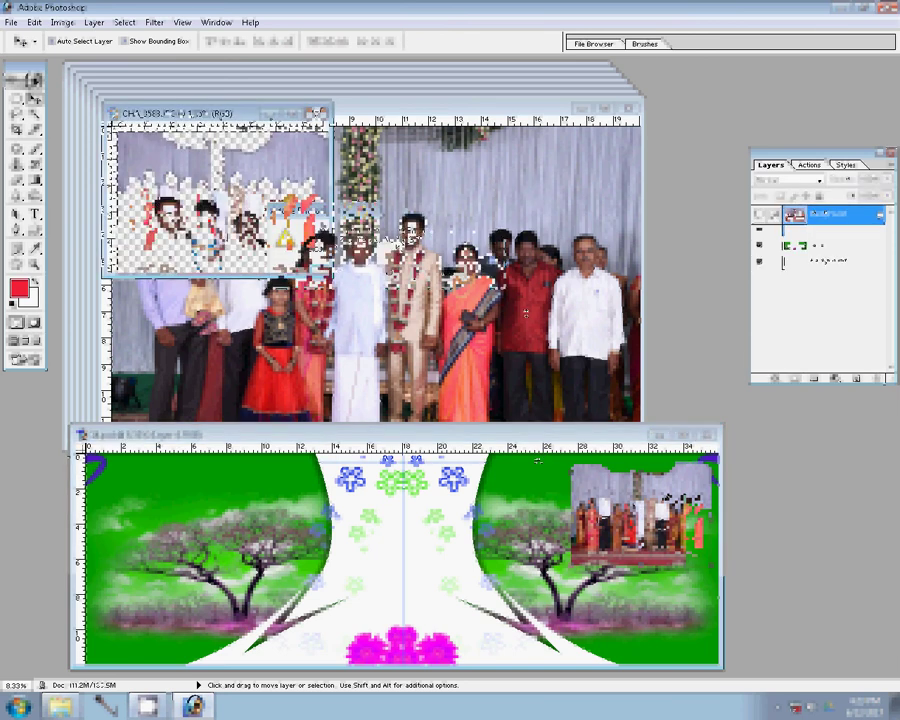
key(ctrl+alt+i)
text(8)
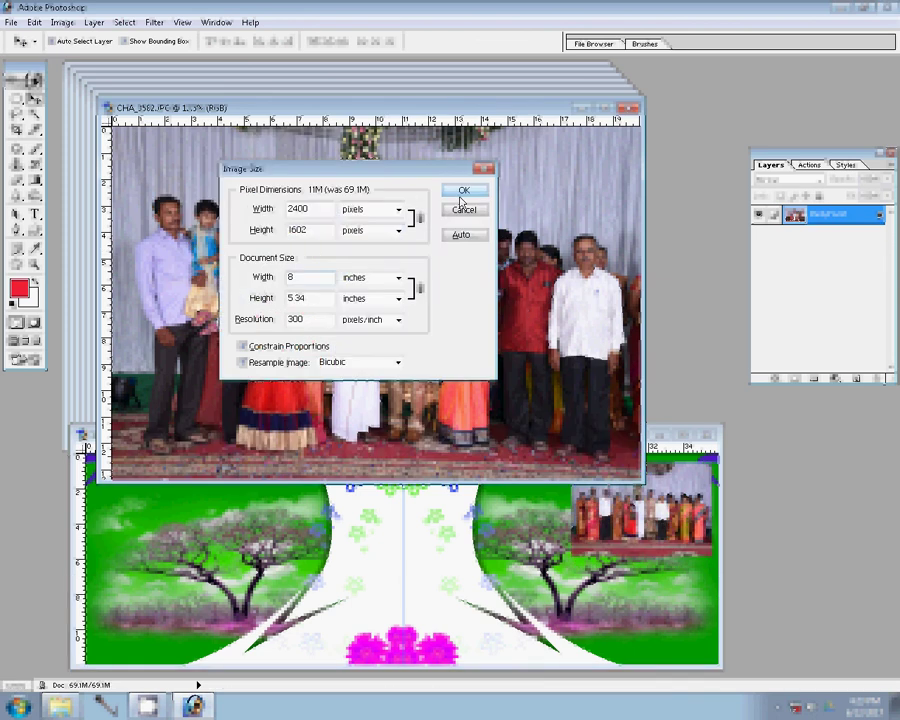
Step: Resize CHA_3562 and place it beside the first photo, then resize CHA_3581
click(462, 192)
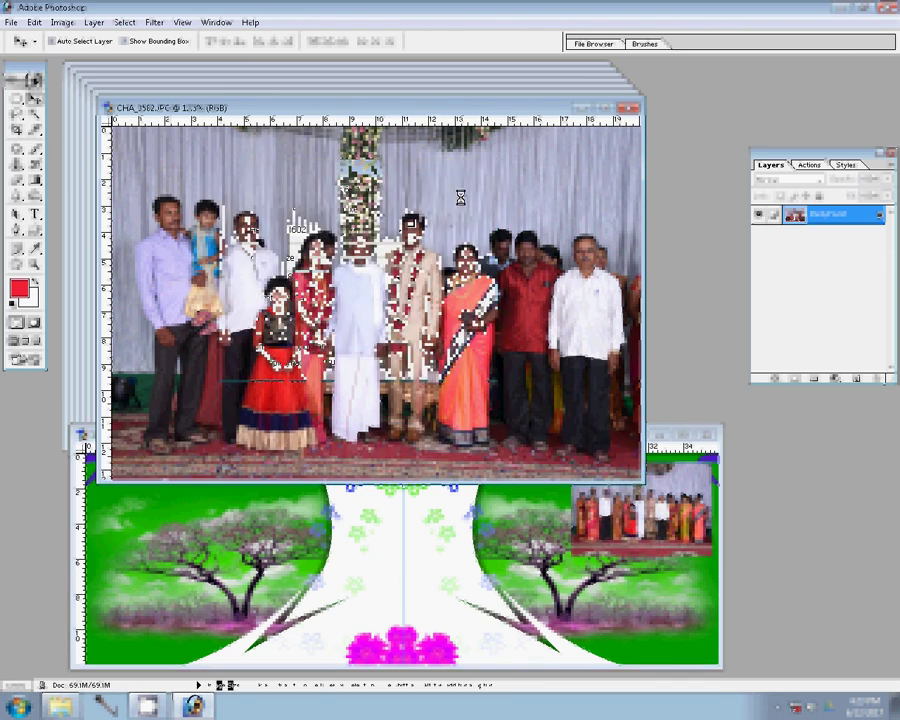
drag(460, 197, 503, 521)
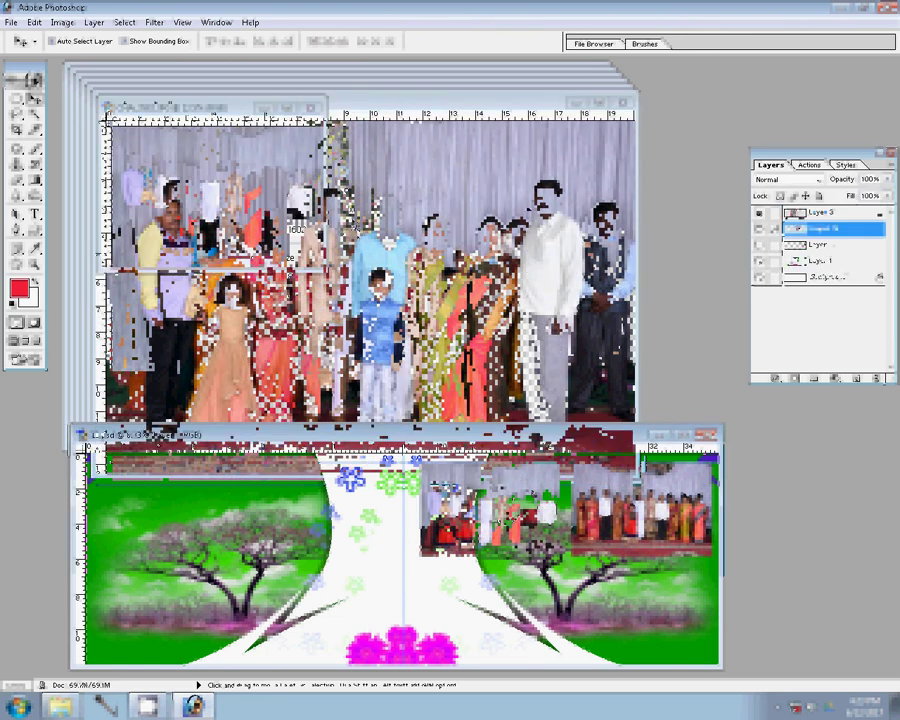
key(ctrl+alt+i)
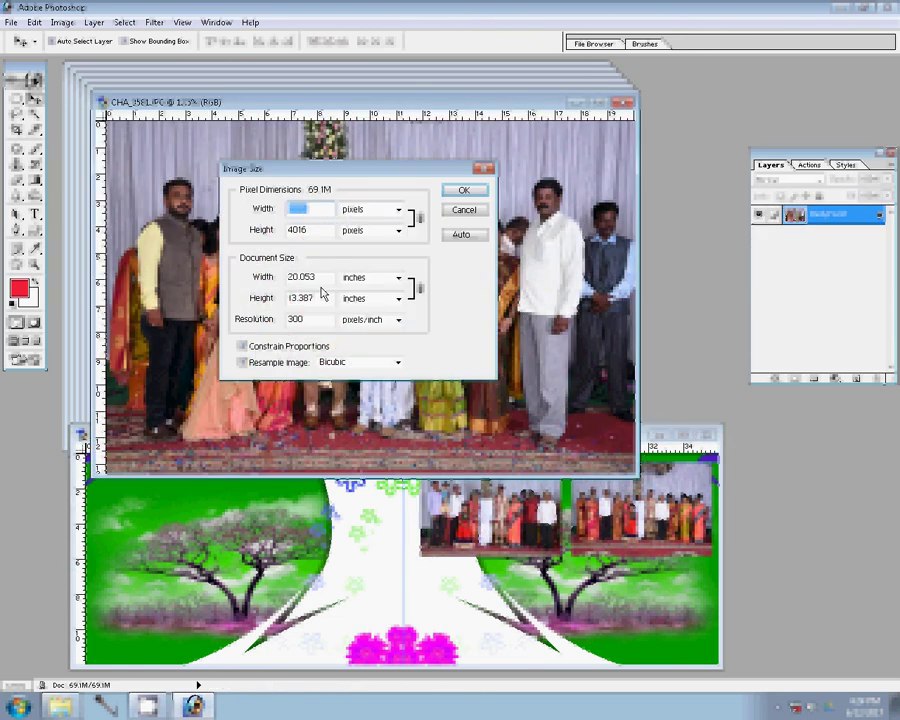
click(472, 194)
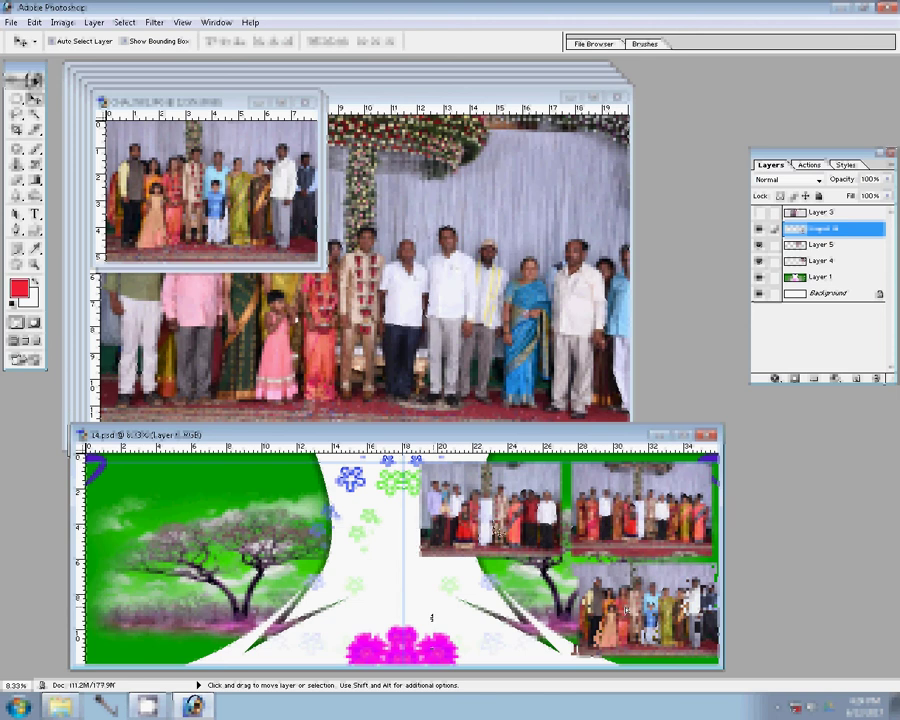
Step: Close the used source JPGs, including CHA_3587.JPG, without saving
click(255, 186)
key(ctrl+w)
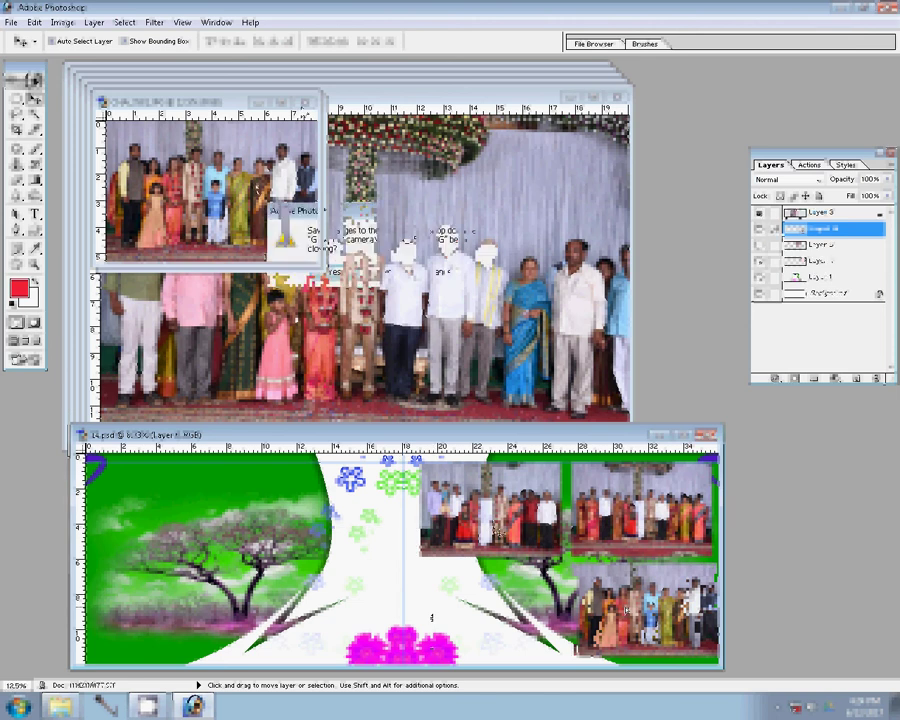
click(390, 273)
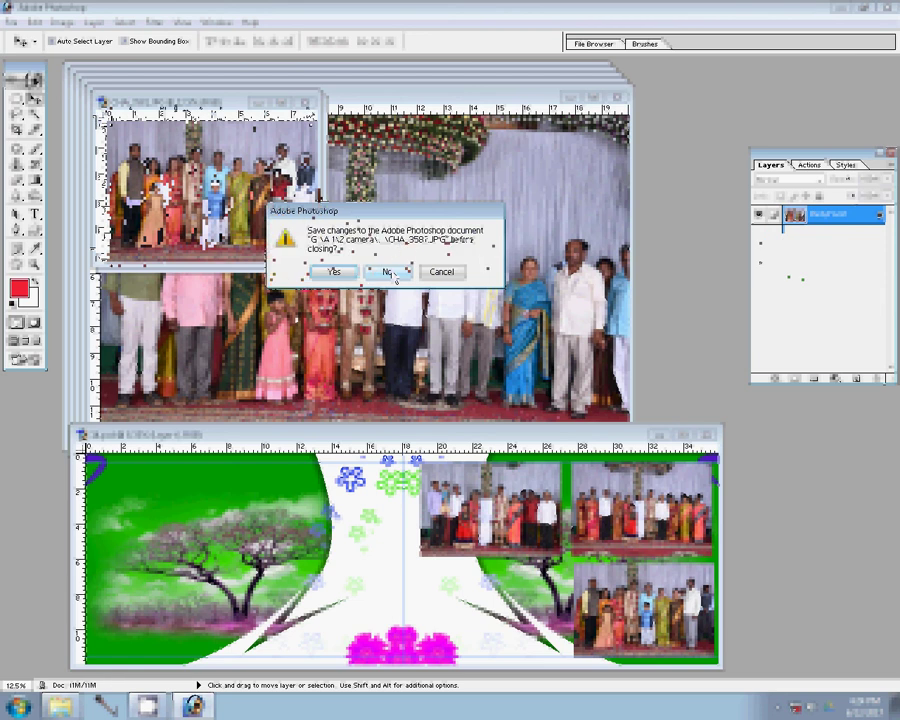
click(389, 272)
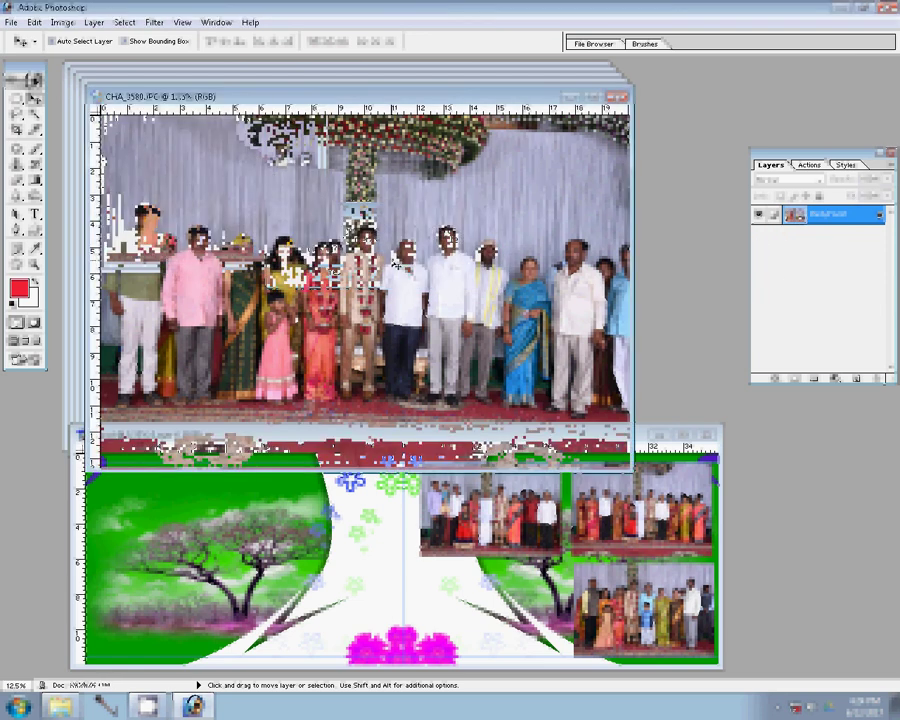
Step: Resize CHA_3580, place it in the template's lower middle slot, and close its JPG
key(ctrl+alt+i)
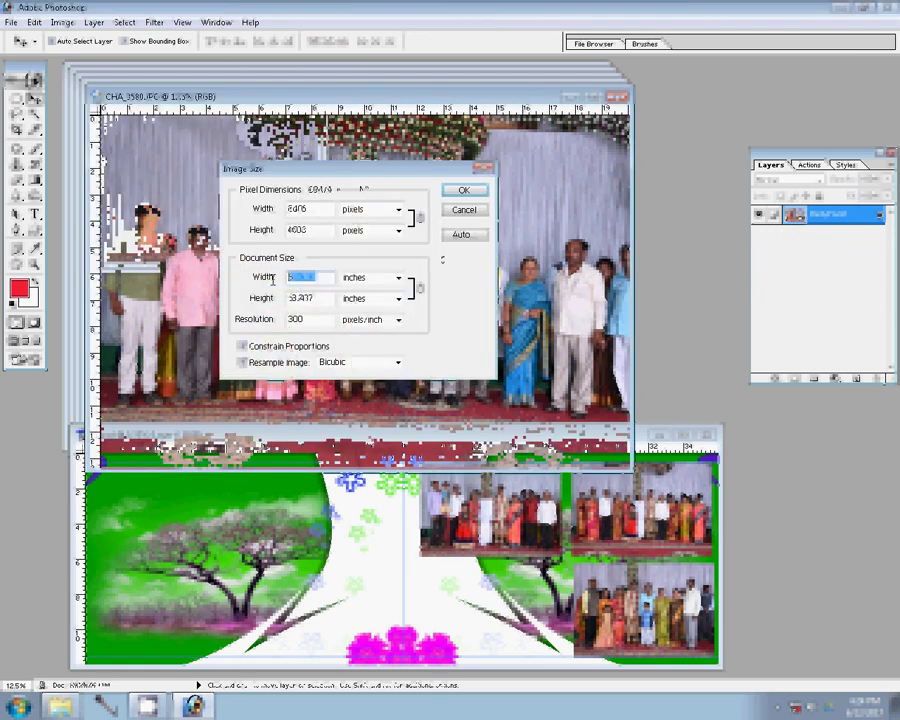
click(463, 190)
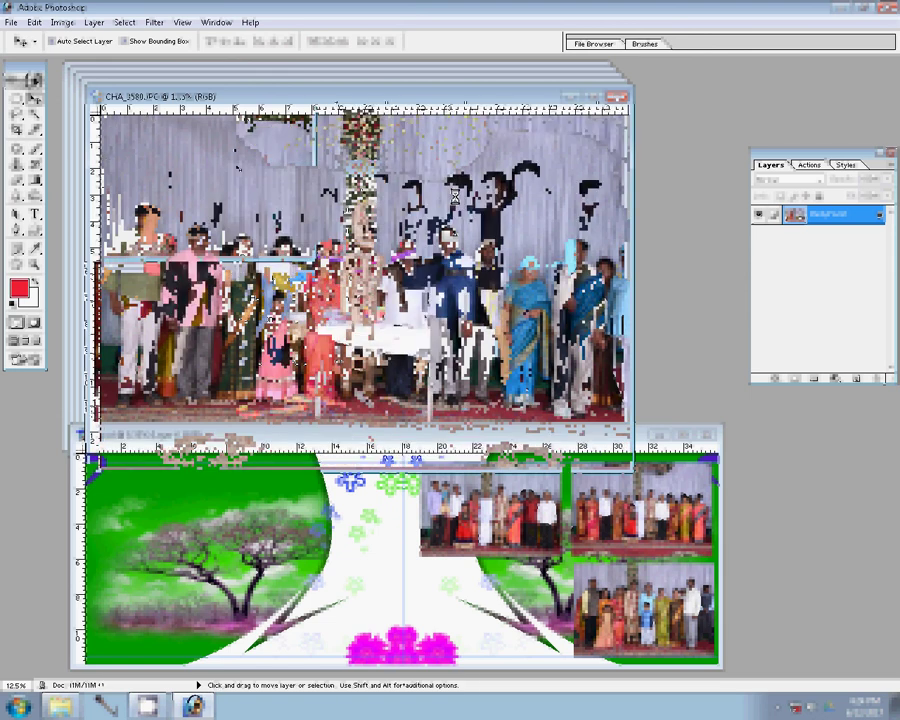
click(455, 565)
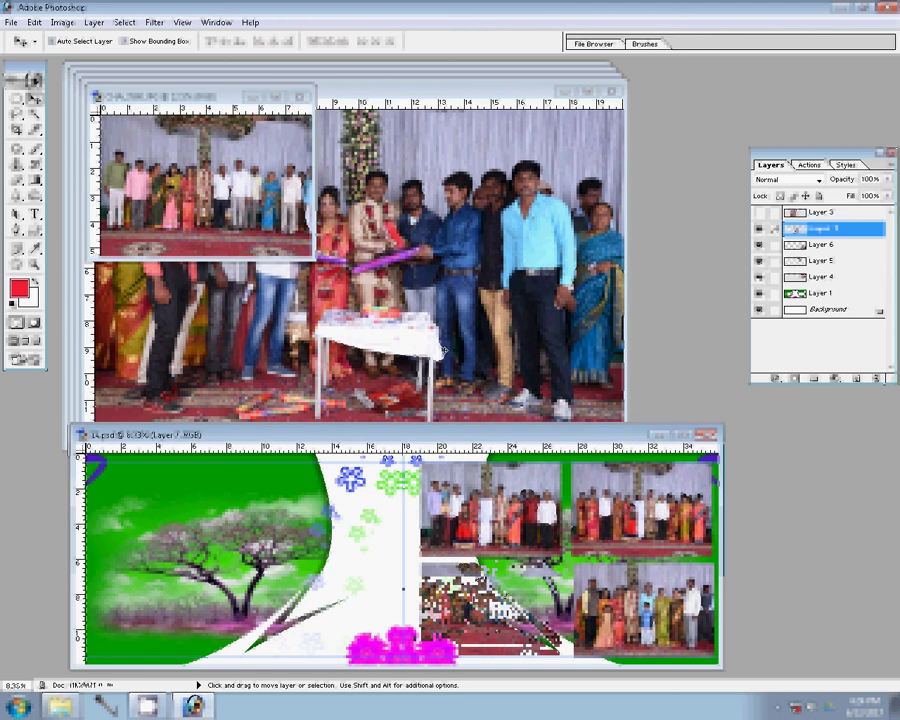
click(301, 97)
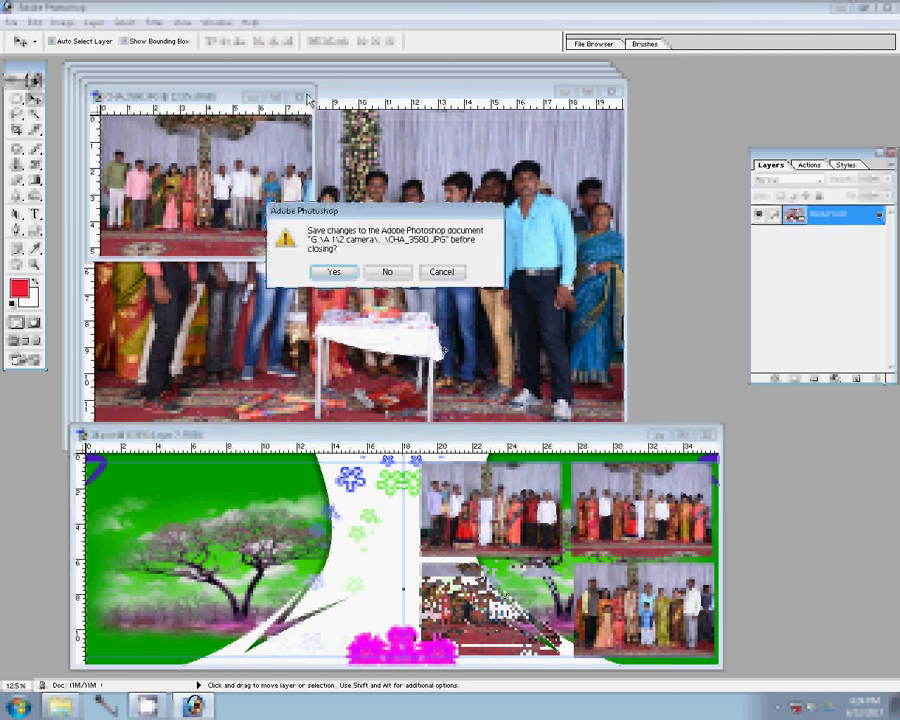
Step: Discard the previous JPG's changes and resize CHA_3577 to a width of 25
key(n)
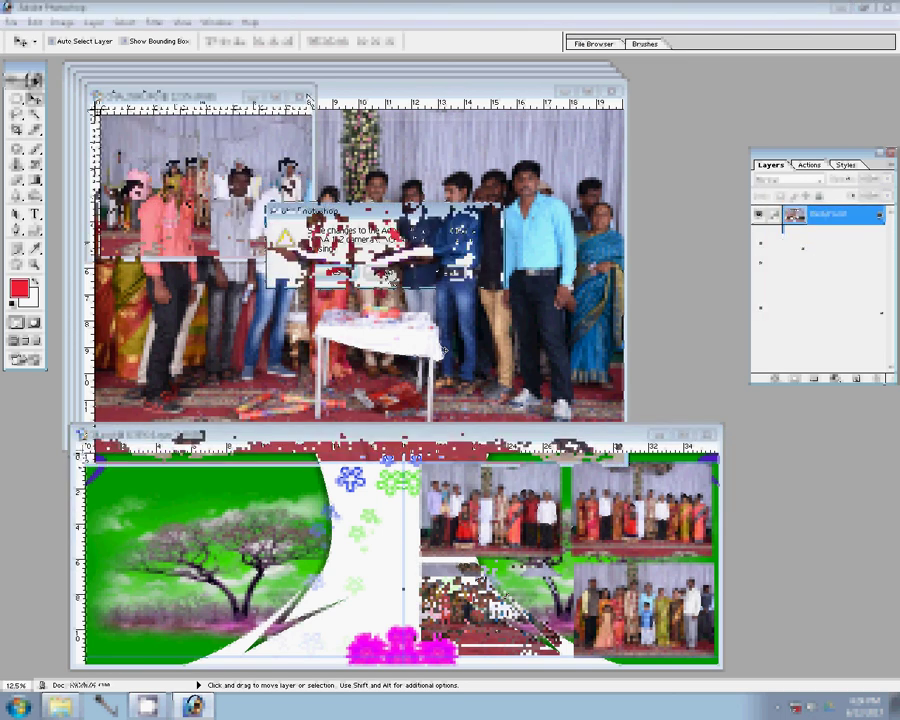
key(ctrl+alt+i)
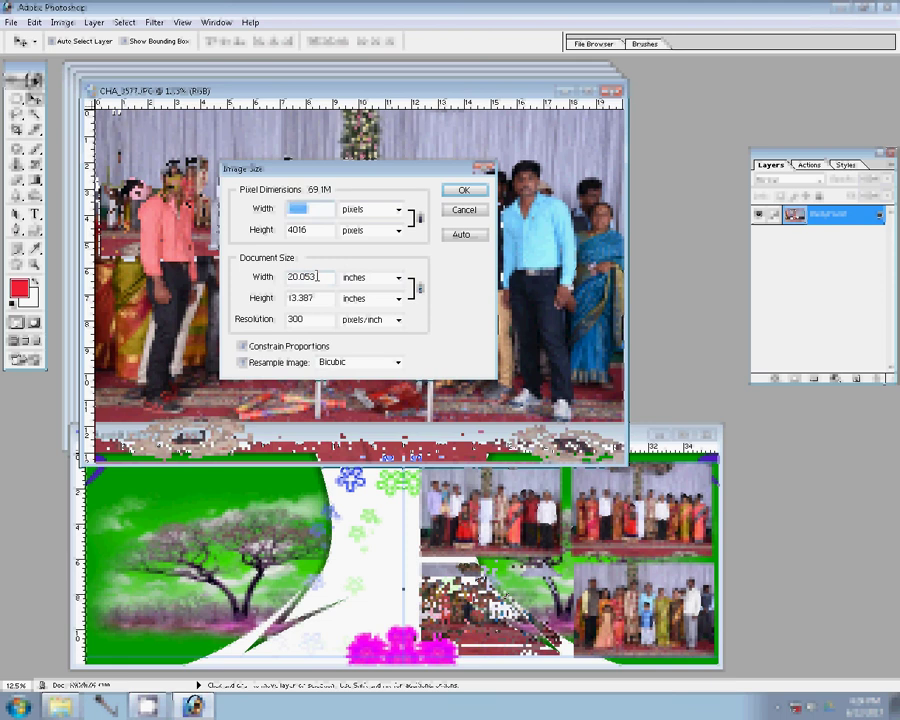
text(25)
key(Return)
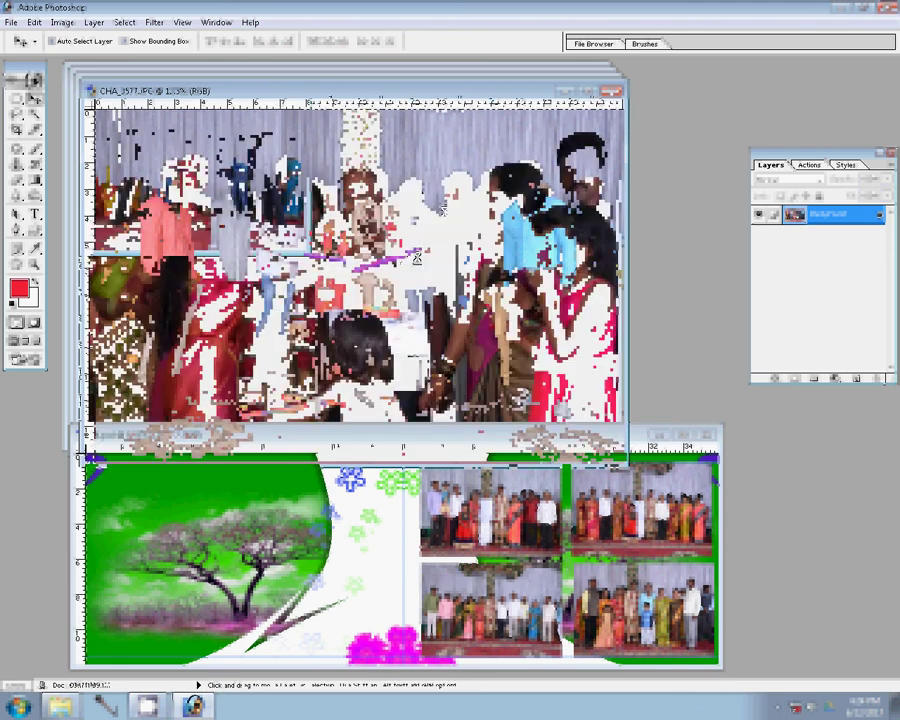
Step: Place CHA_3577 in the template's top-left corner over the green tree area
click(275, 545)
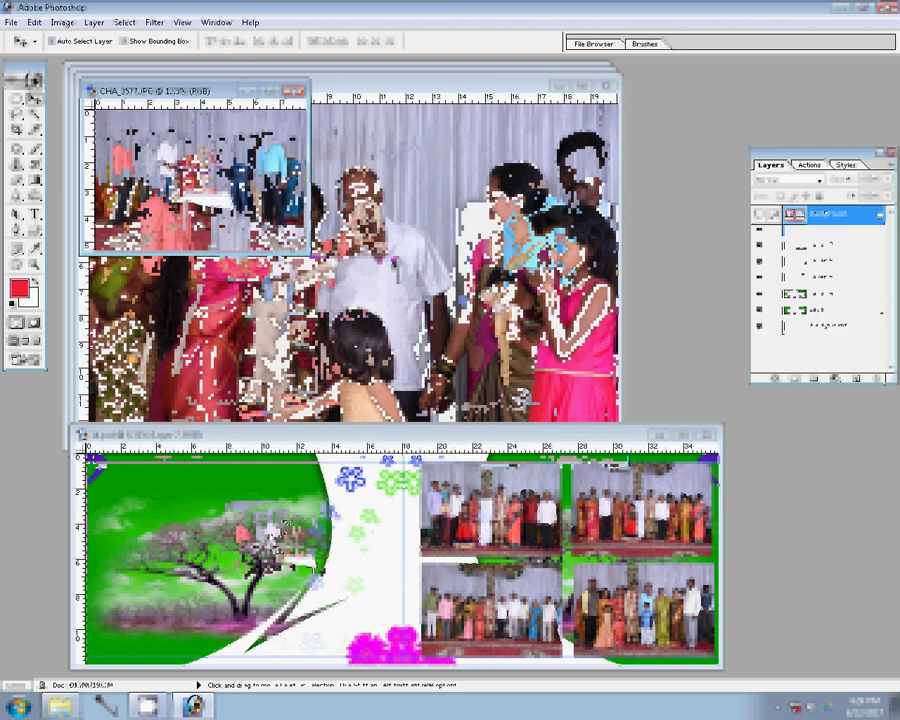
drag(275, 545, 284, 524)
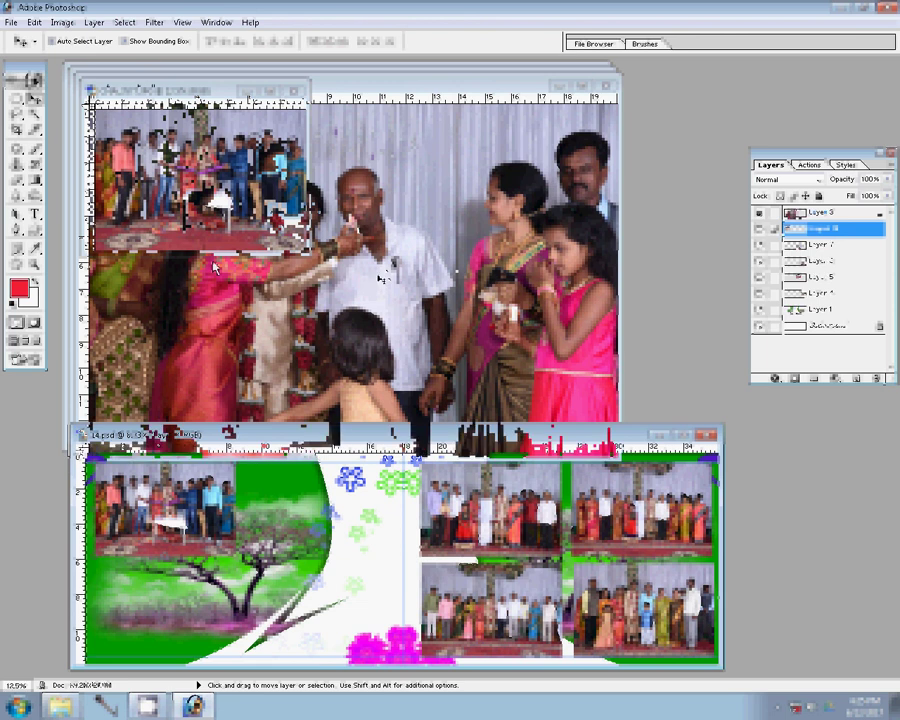
key(ctrl+alt+i)
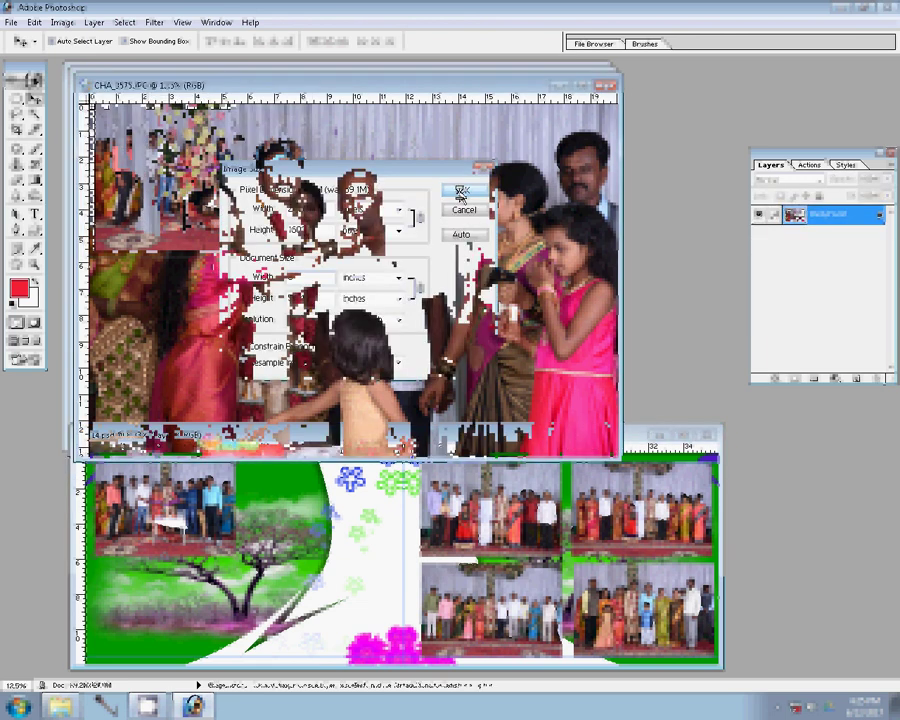
Step: Resize CHA_3575, place it in the upper-centre slot, and close its JPG unsaved
click(461, 190)
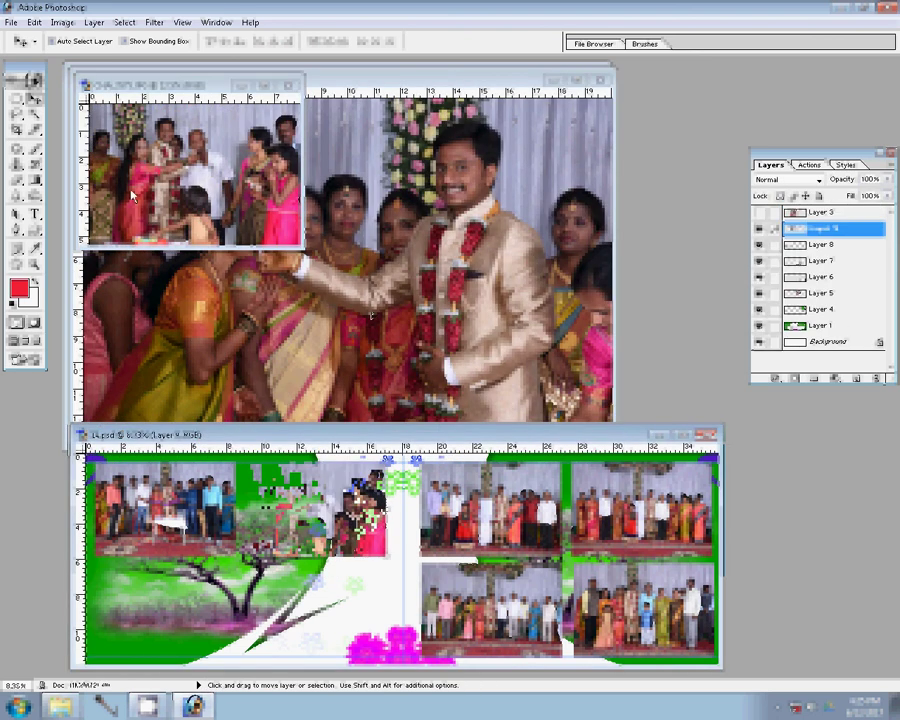
click(290, 86)
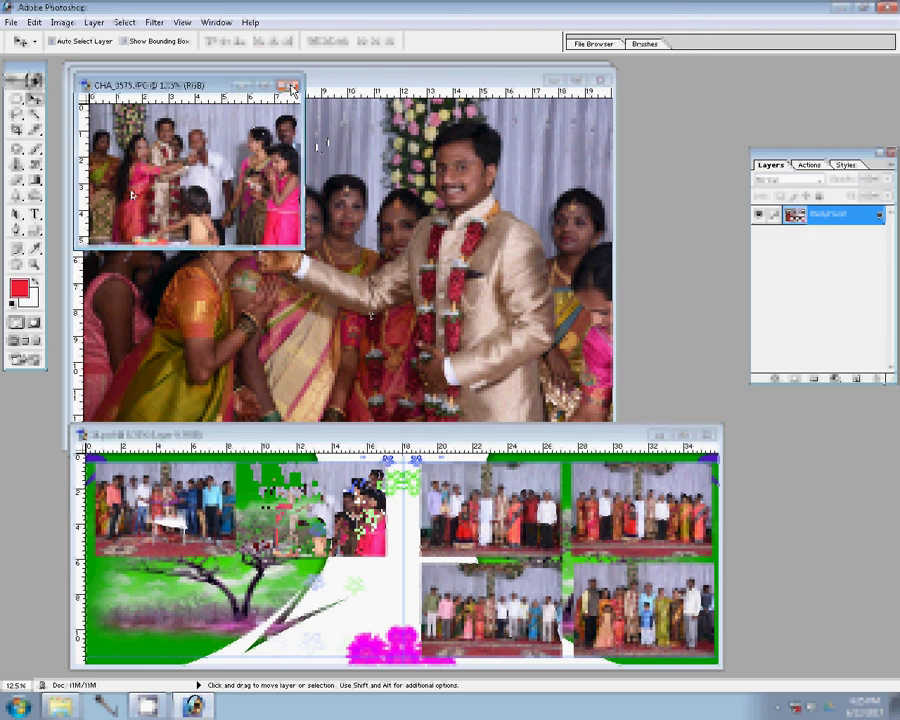
click(385, 272)
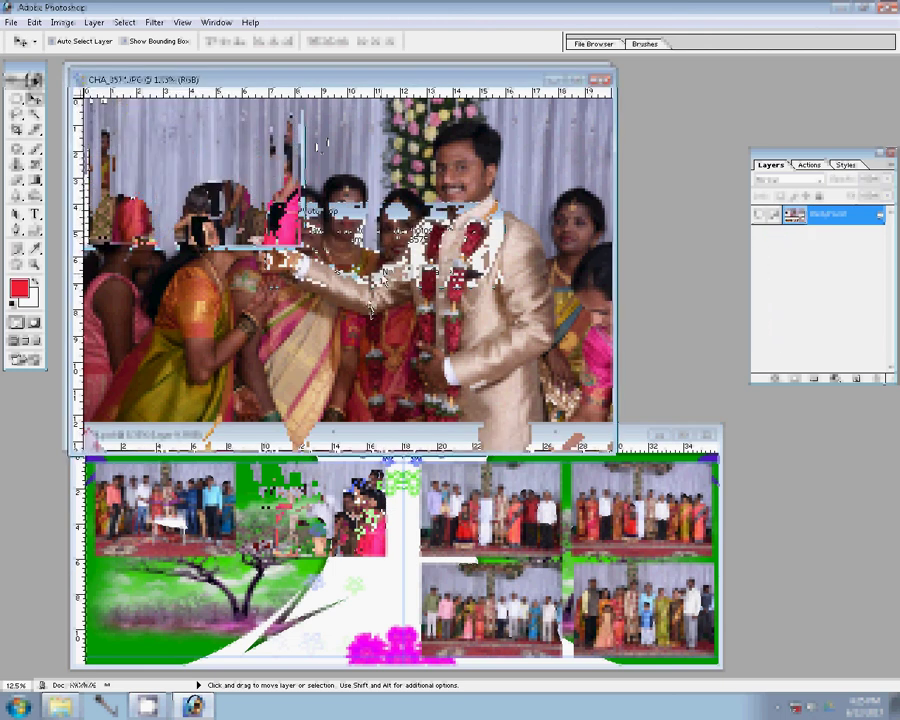
key(ctrl+alt+i)
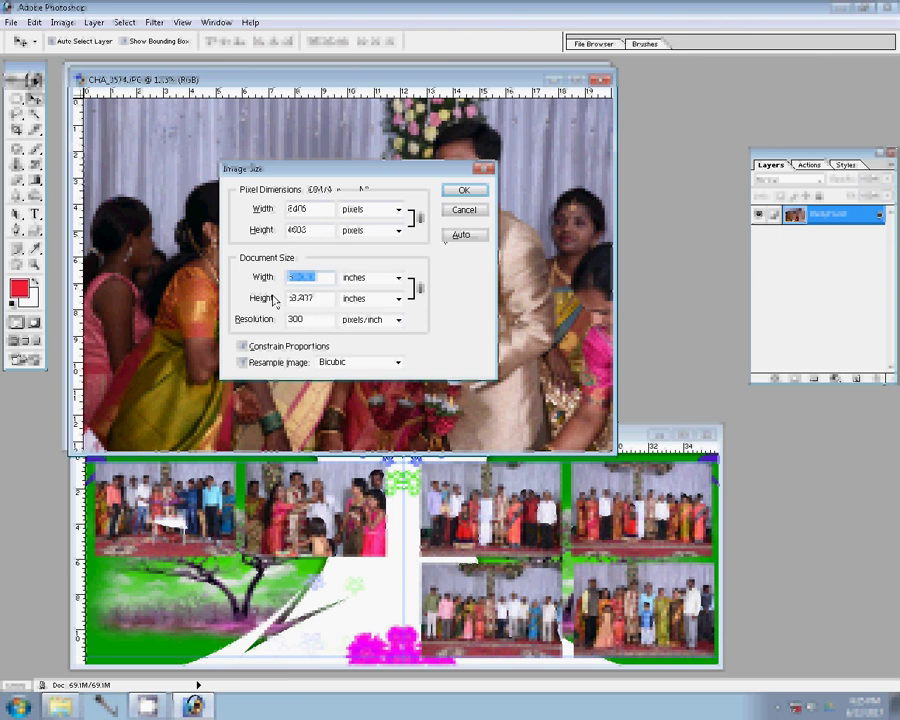
Step: Resize the next wedding photo, move it into the album's lower-left area, and close it unsaved
click(450, 206)
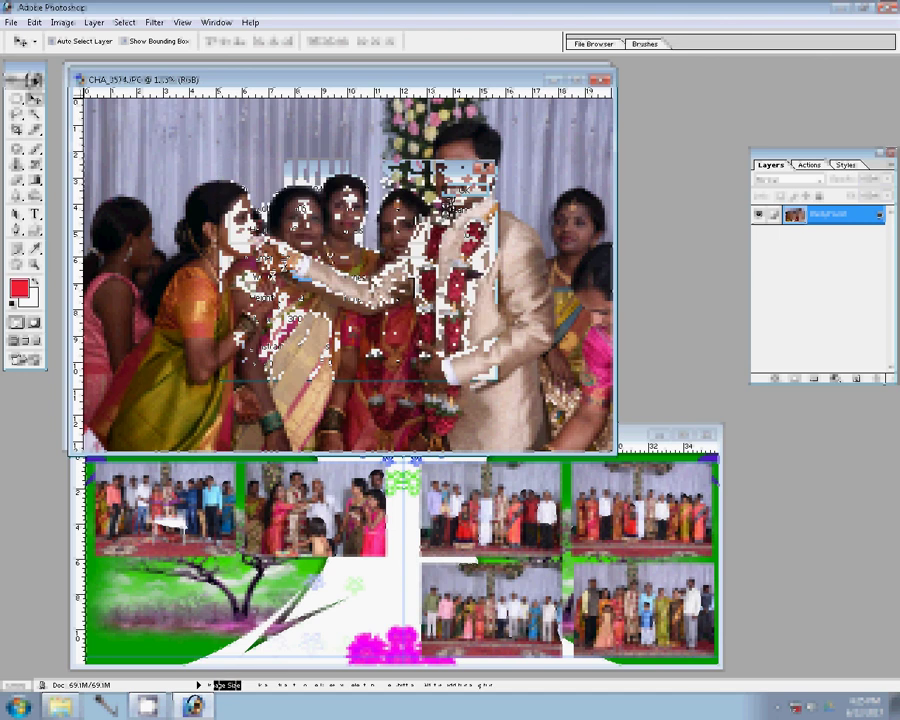
mouse_move(190, 194)
mouse_down()
mouse_move(210, 228)
mouse_move(228, 565)
mouse_up()
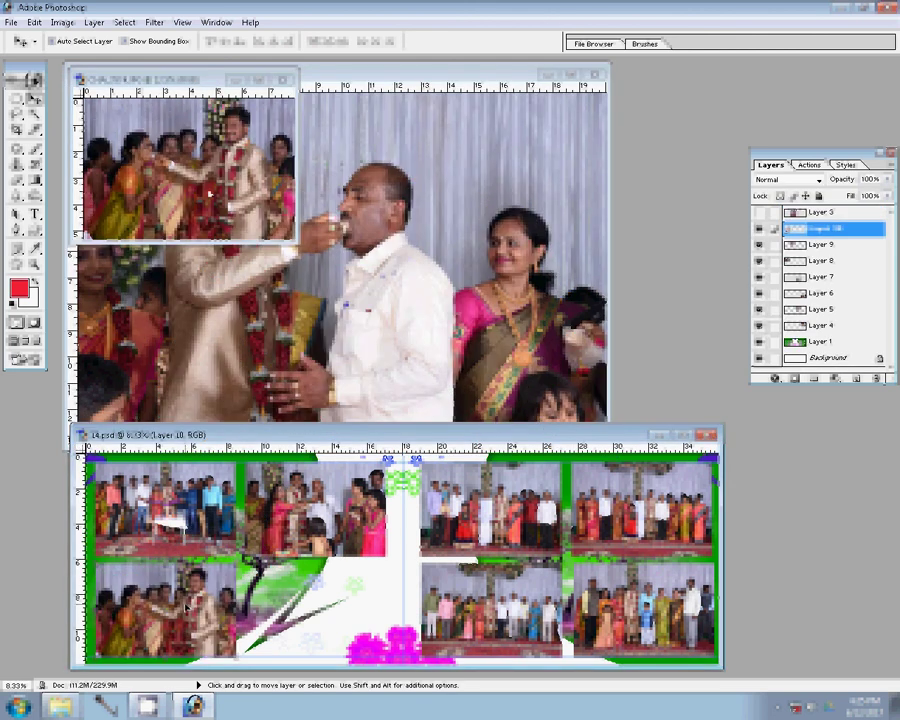
click(383, 237)
key(ctrl+w)
key(n)
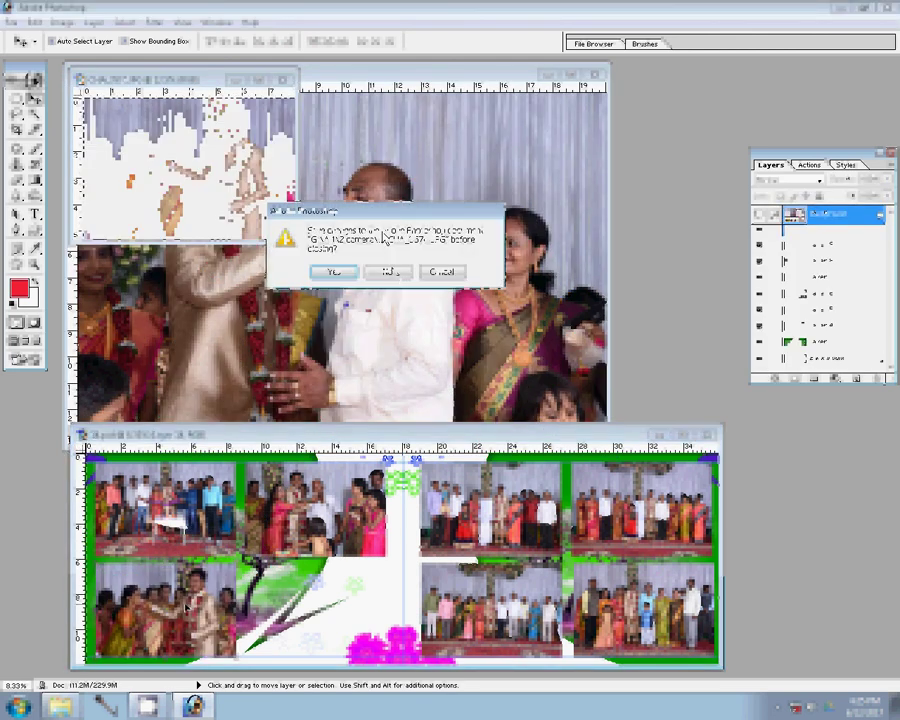
Step: Resize the cake-feeding photo to 30 inches wide, place it in the lower-left middle slot, close unsaved
key(ctrl+alt+i)
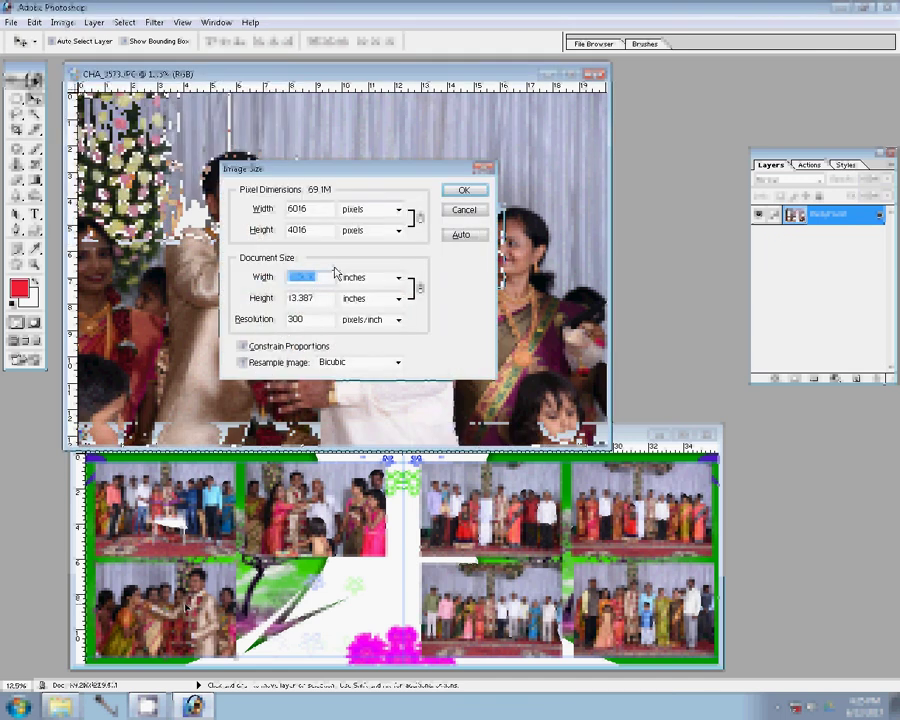
text(30)
click(463, 190)
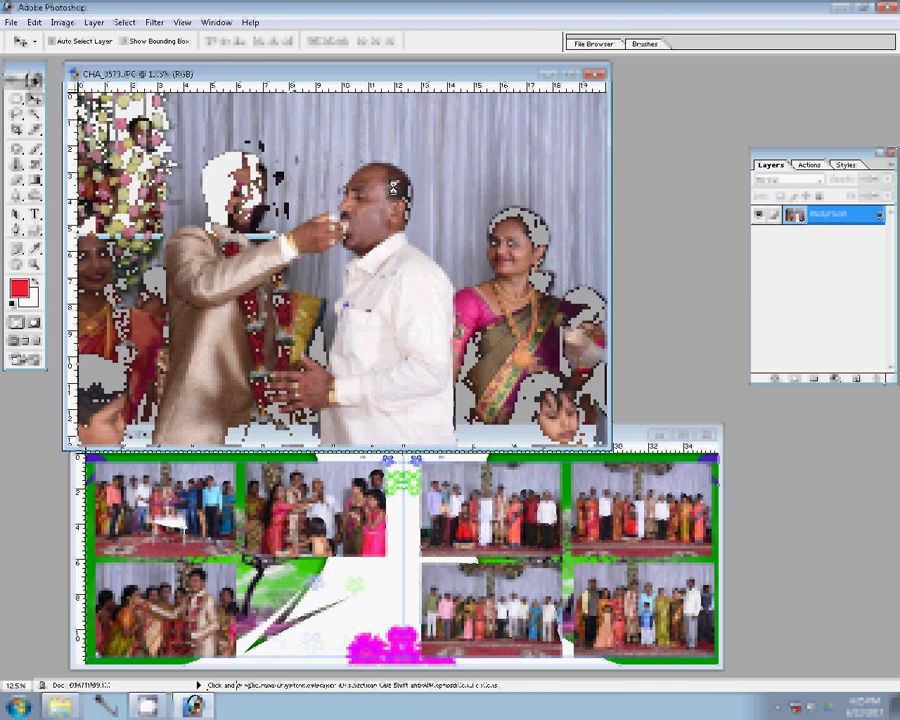
drag(170, 160, 325, 560)
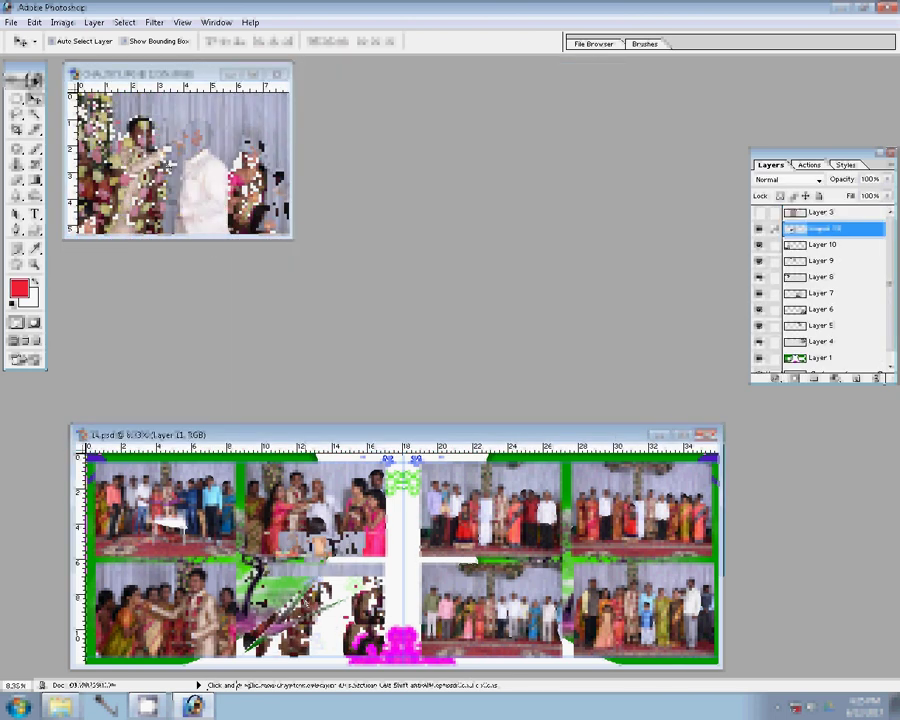
click(283, 75)
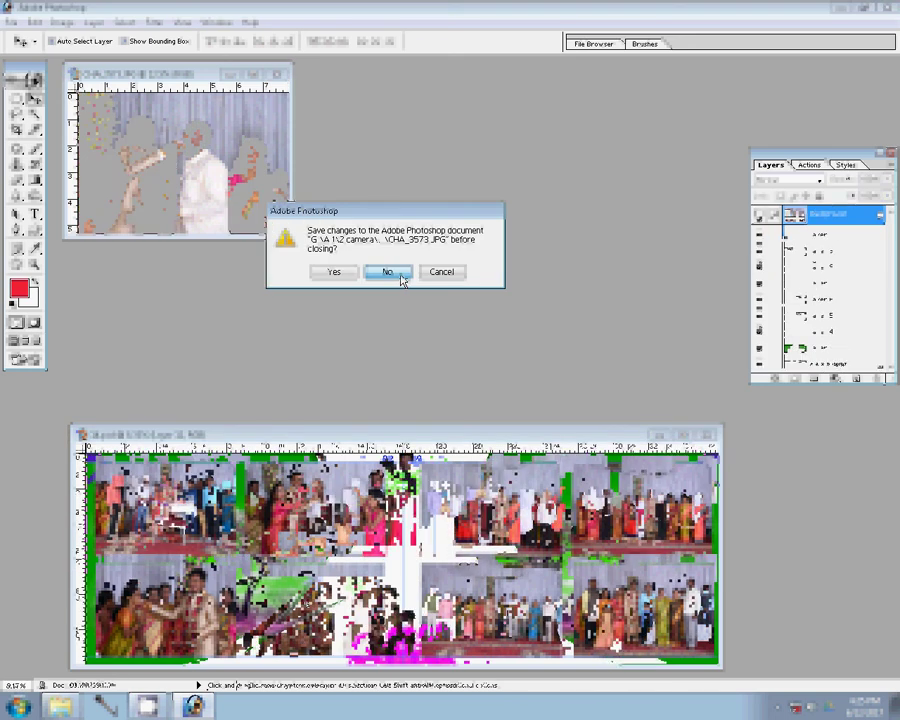
click(401, 277)
Step: Hide the green template layer and select Layer 5 among the photo layers
click(758, 348)
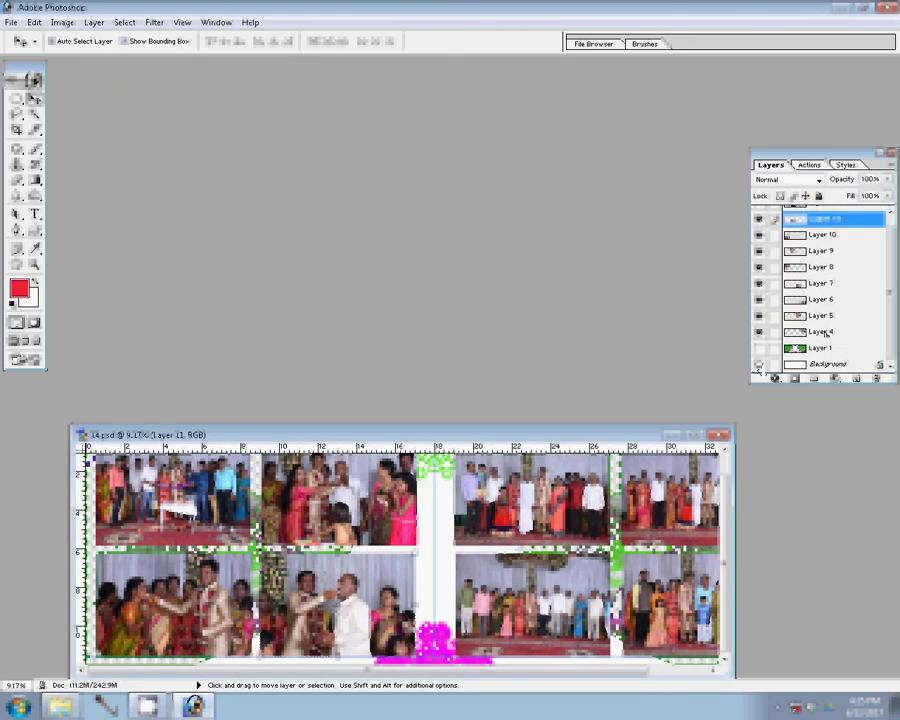
click(785, 315)
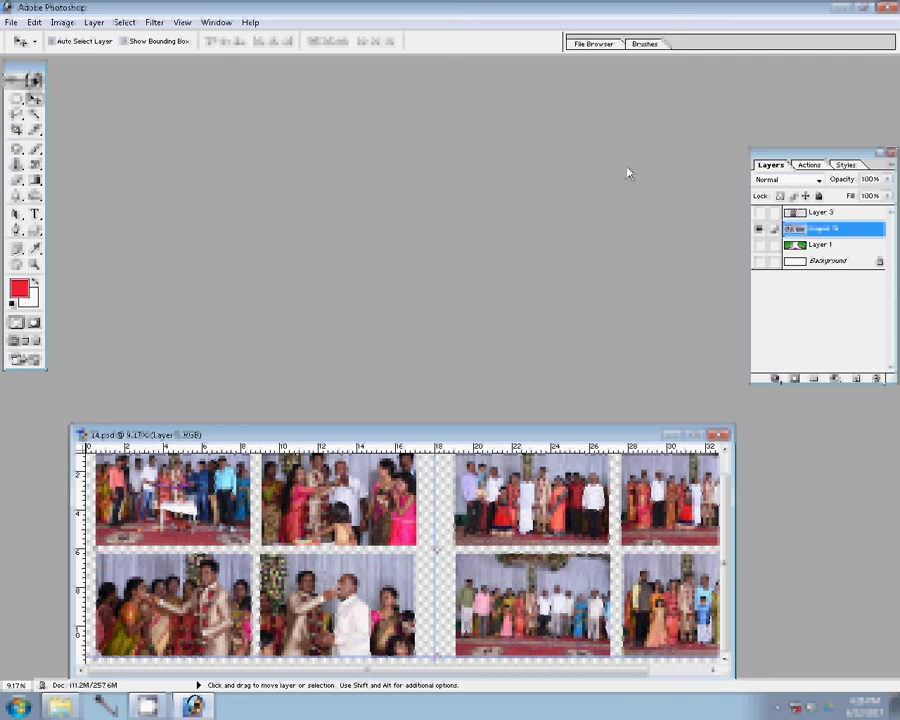
Step: Give the merged photo layer a 22 px outside pattern stroke at 1000% scale, then fit the spread on screen
click(775, 378)
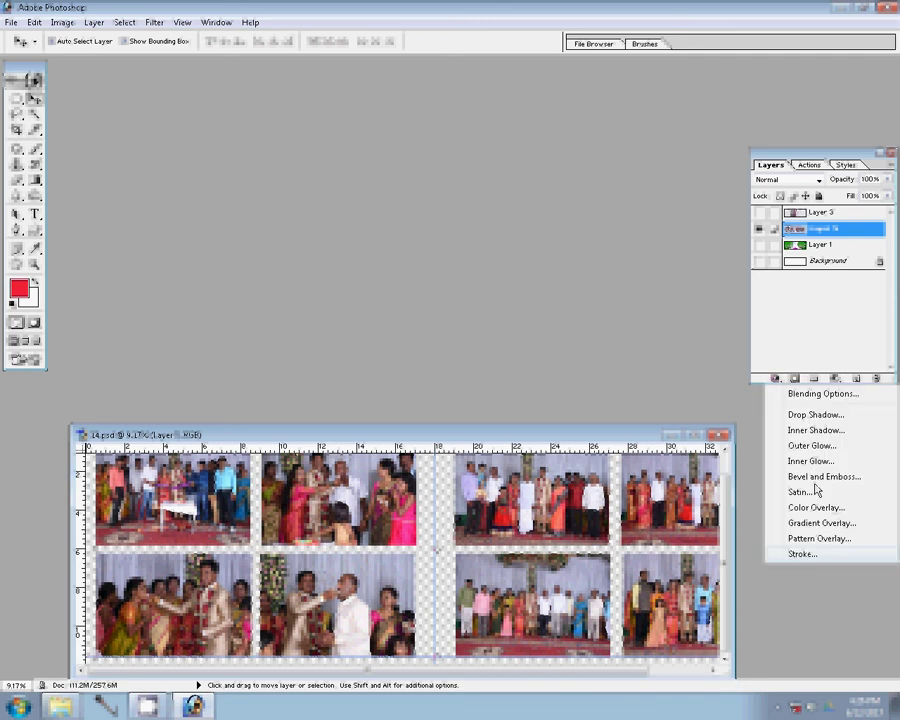
click(755, 293)
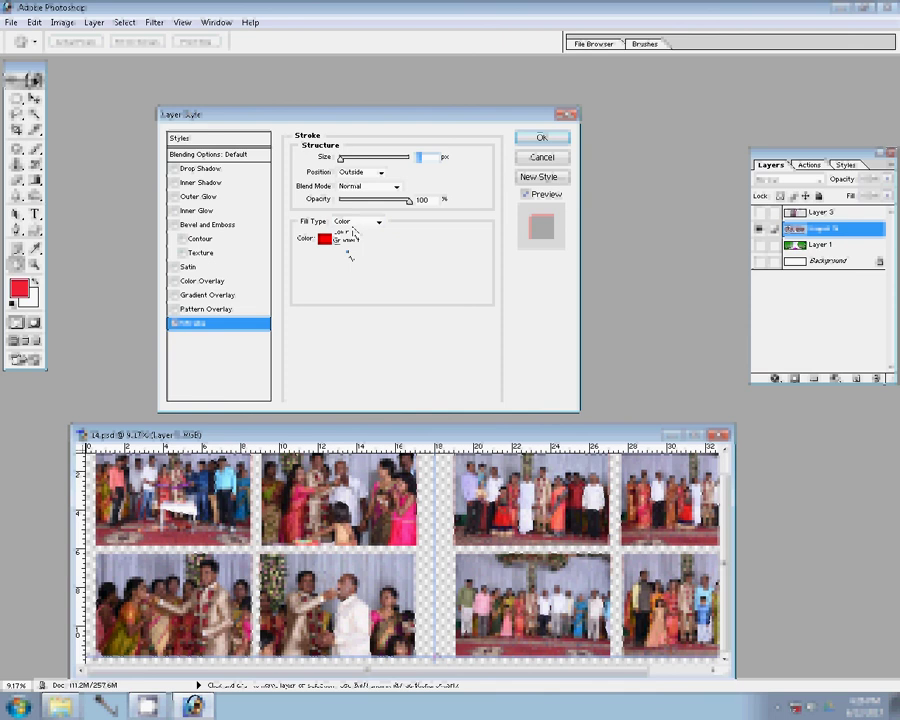
click(348, 250)
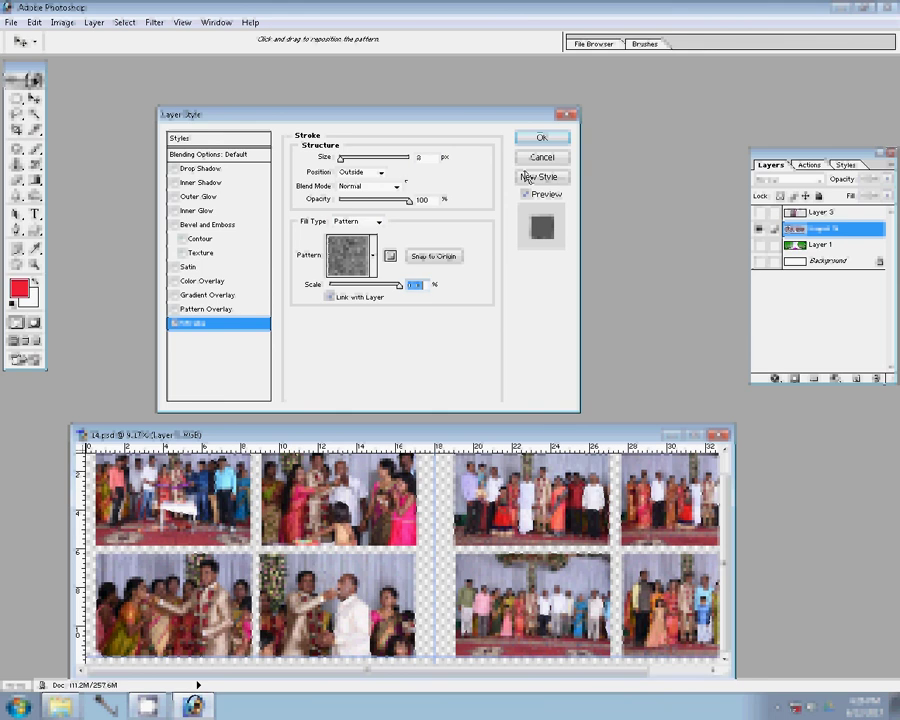
key(Tab)
text(22)
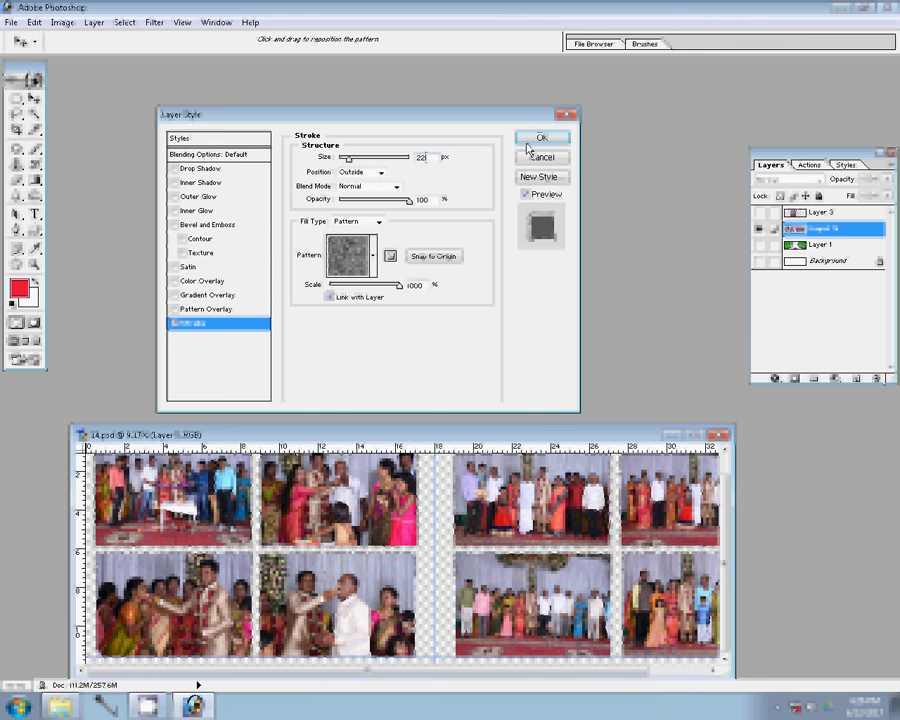
click(527, 143)
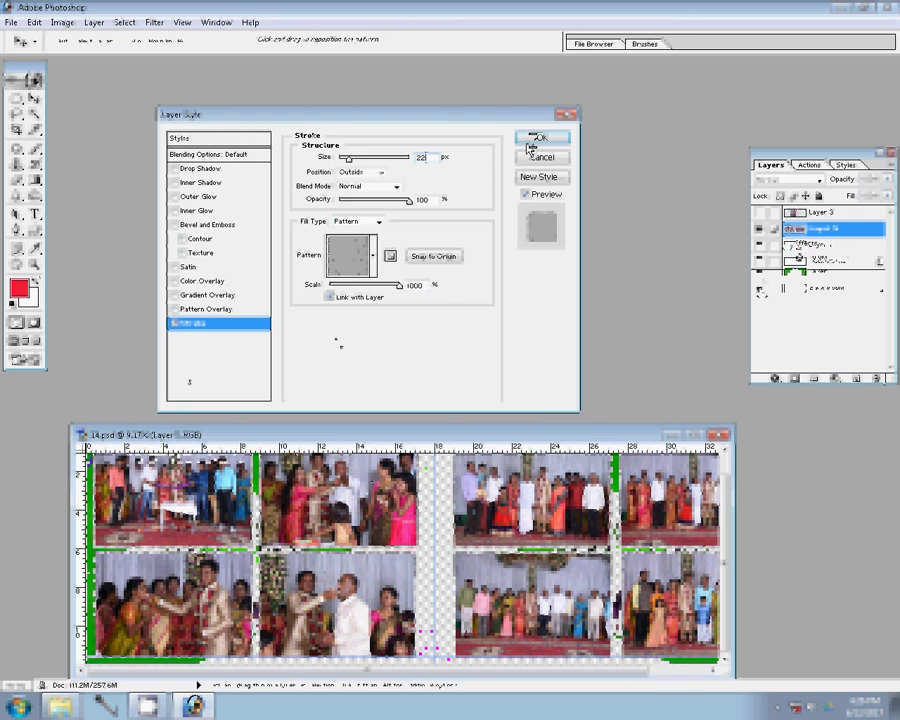
click(35, 266)
click(345, 43)
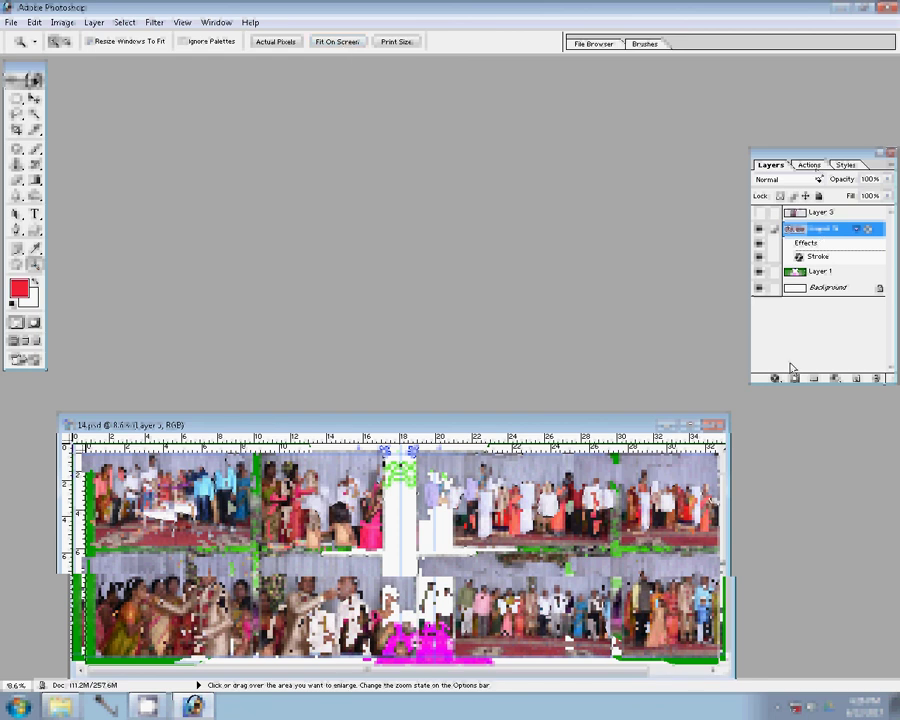
Step: Switch the palette from Layers to the Actions list showing Sharpen and Contrast
click(809, 165)
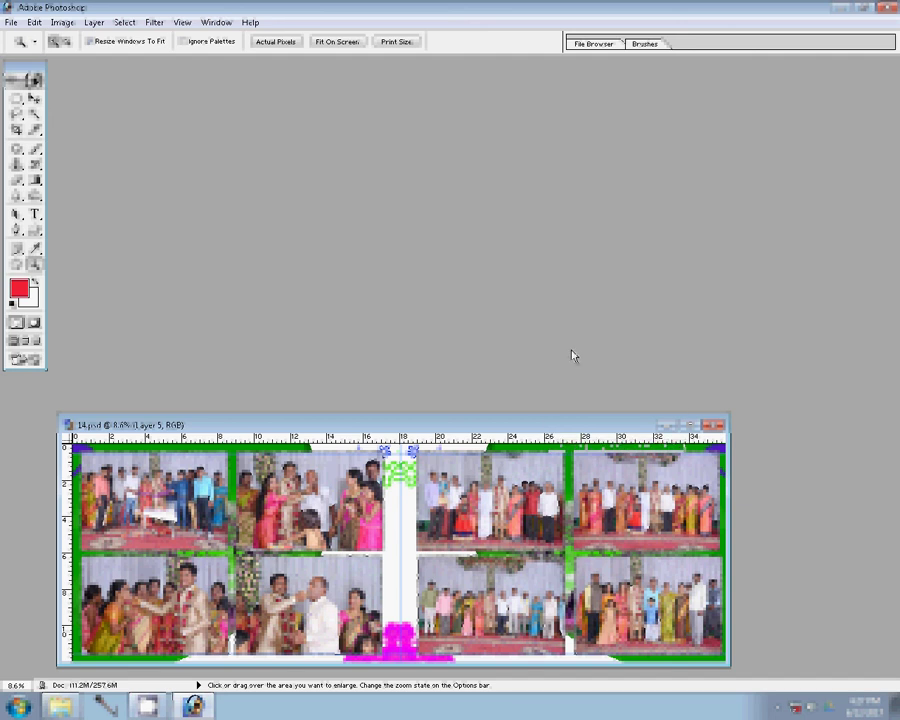
key(F7)
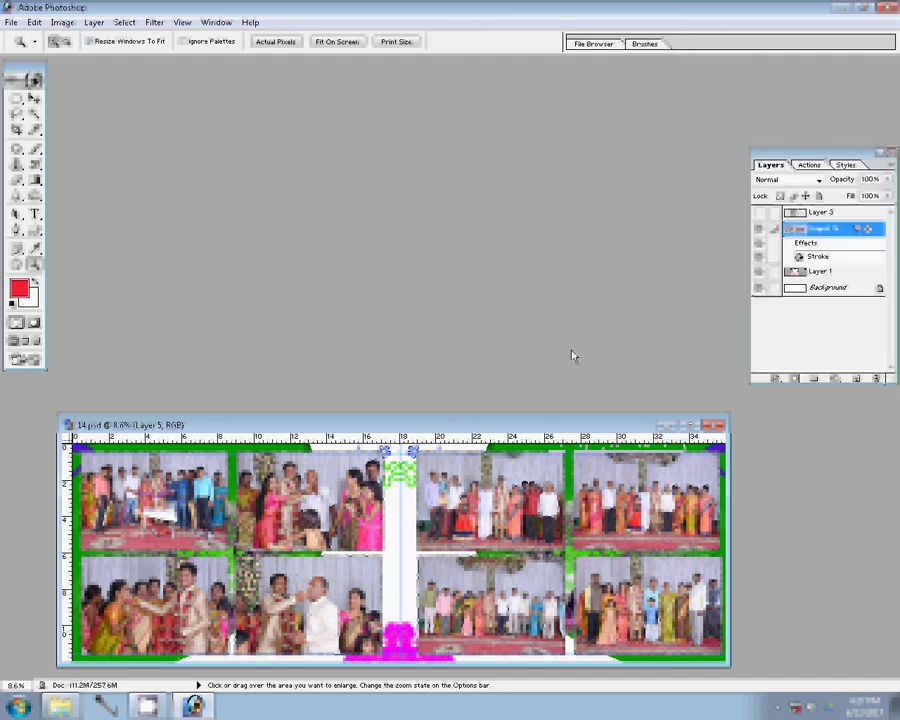
key(F9)
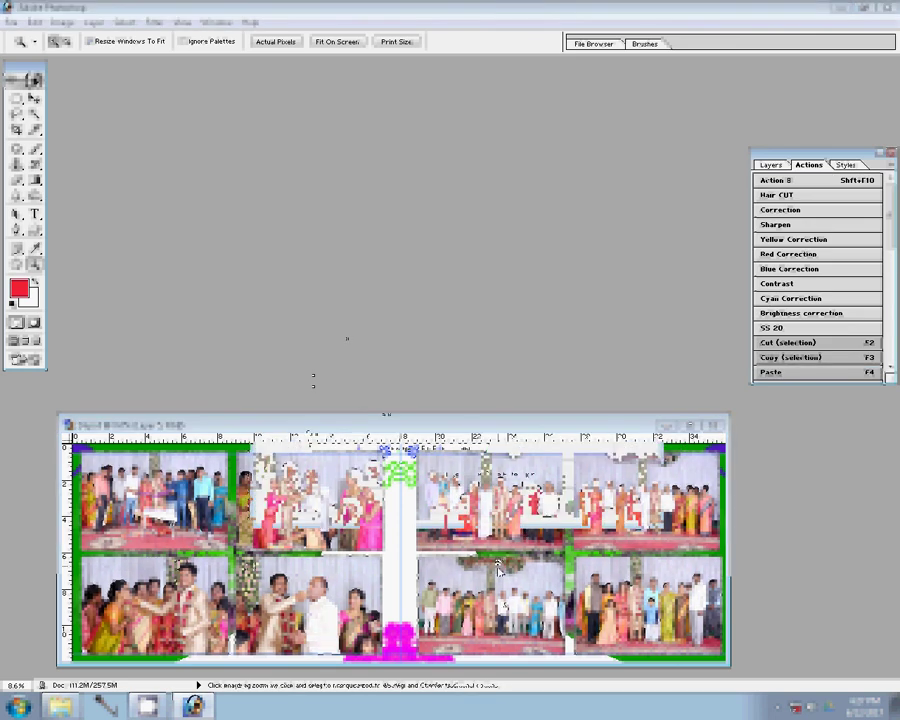
Step: Save the album spread as 51.psd in Photoshop format in the 00 folder on Local Disk
click(289, 270)
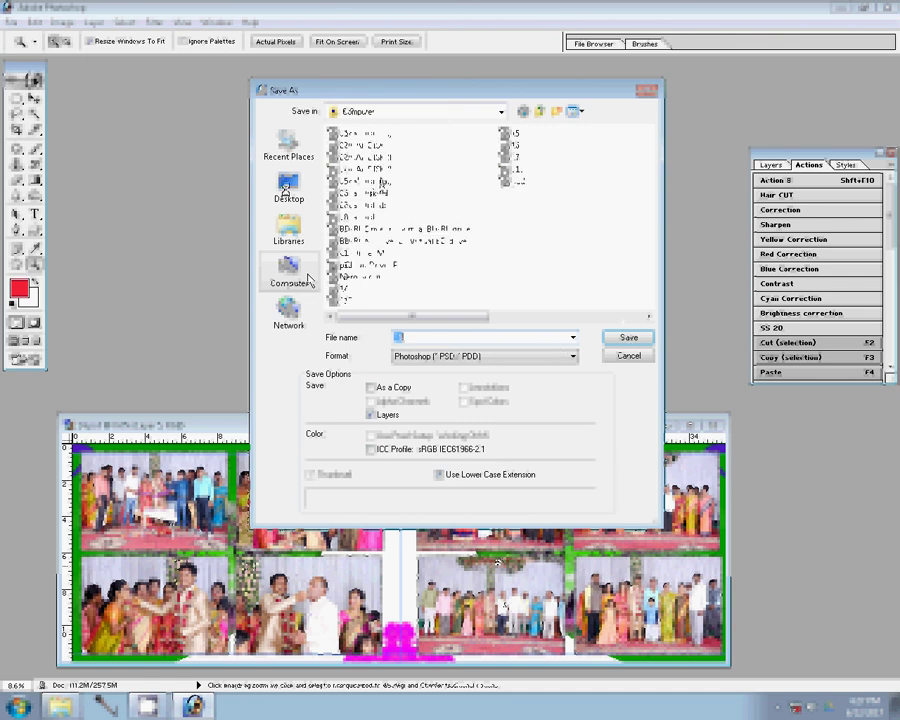
click(349, 146)
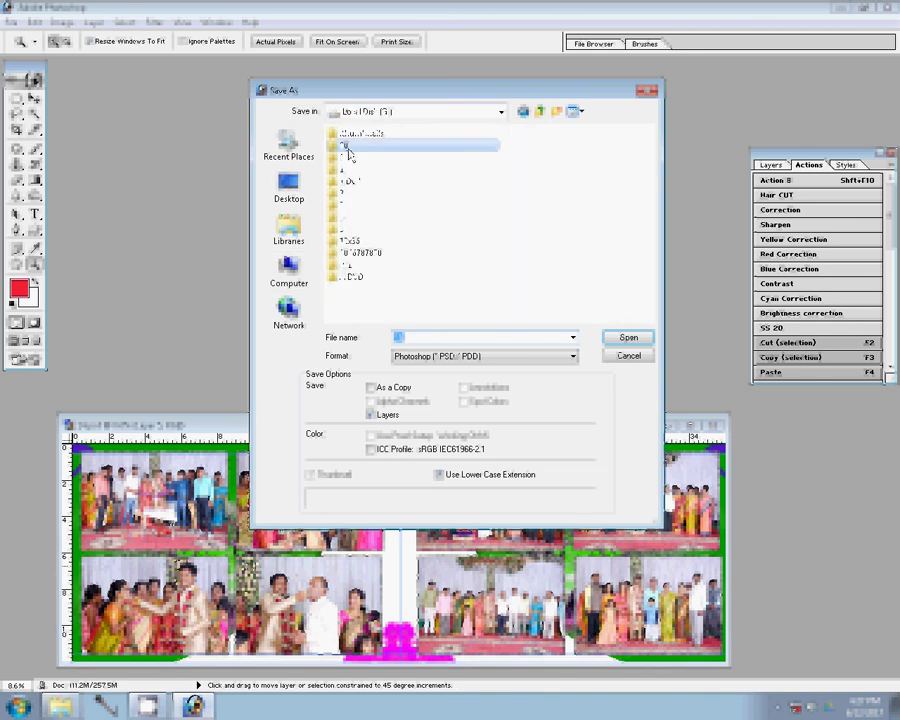
double_click(349, 148)
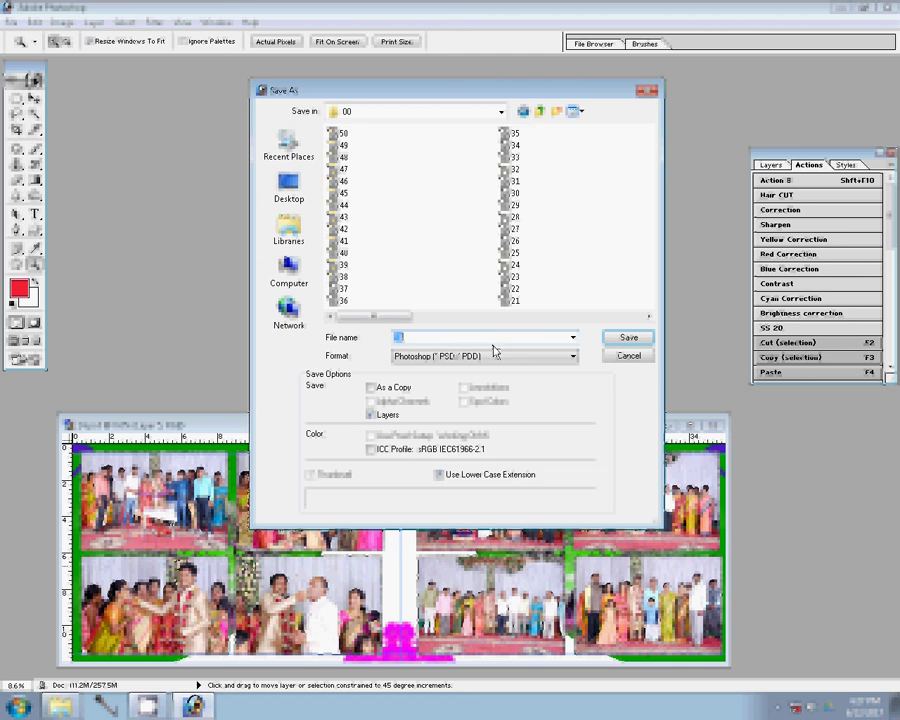
text(51)
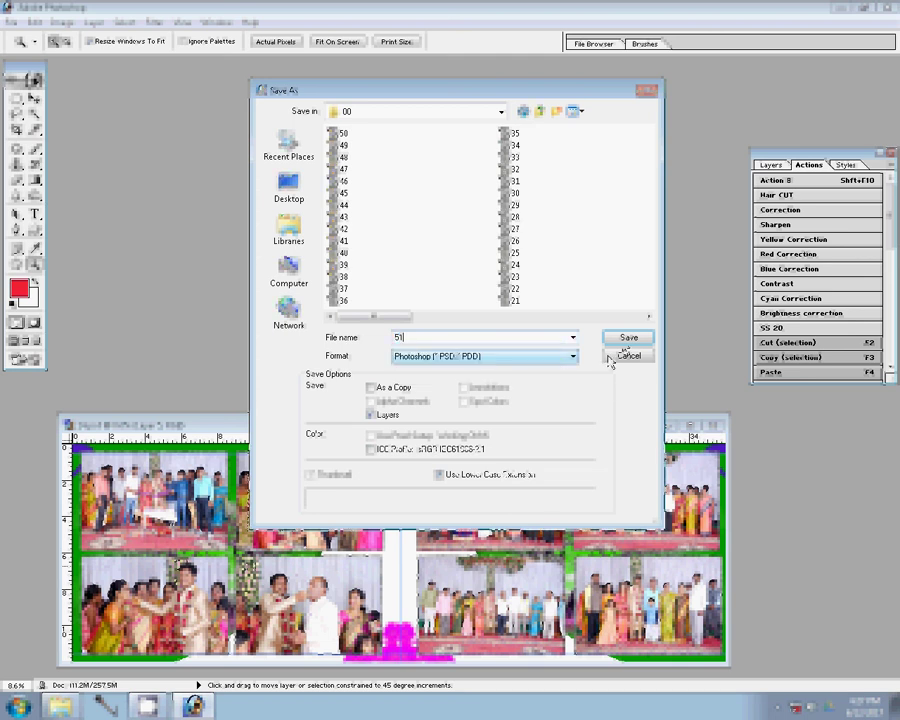
click(618, 341)
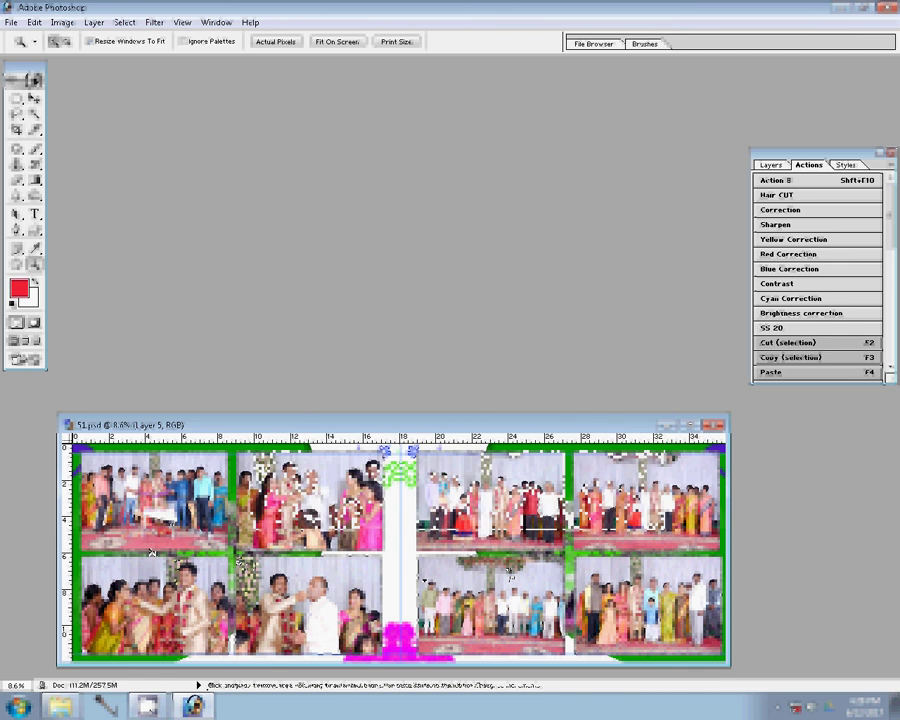
click(147, 706)
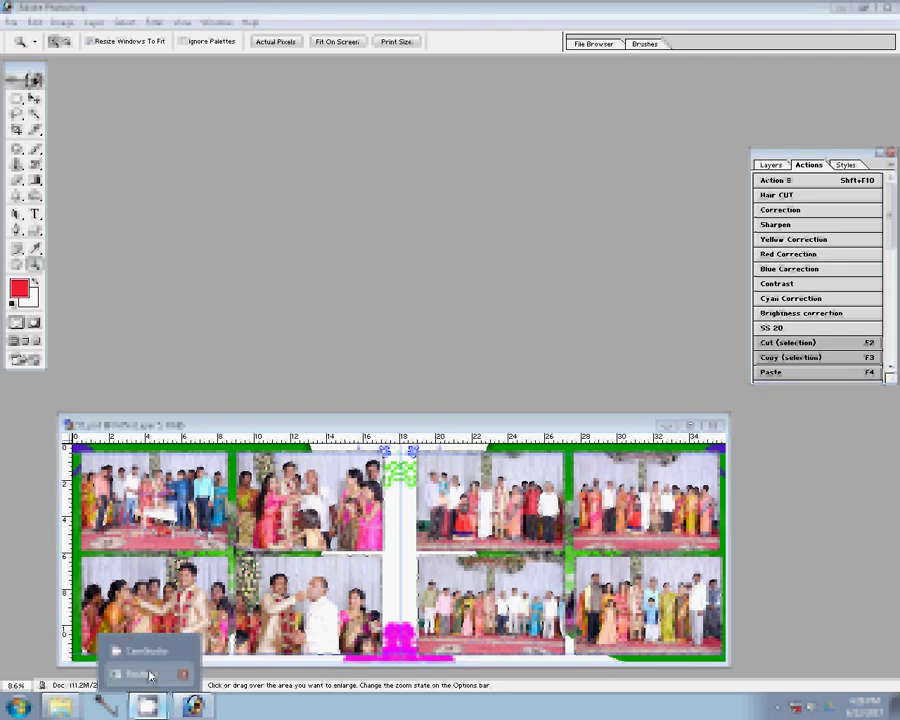